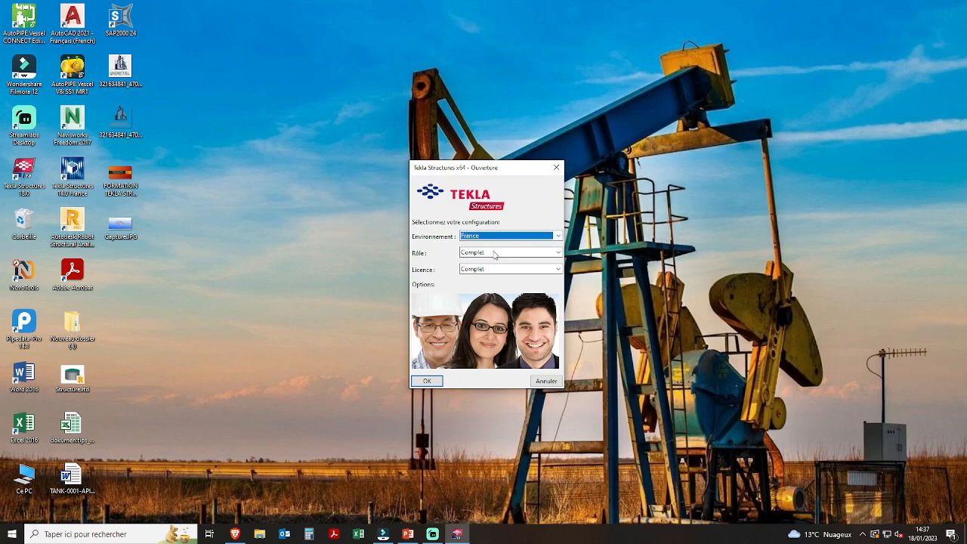
- Start the session with the Complet role and the Complet licence
click(495, 253)
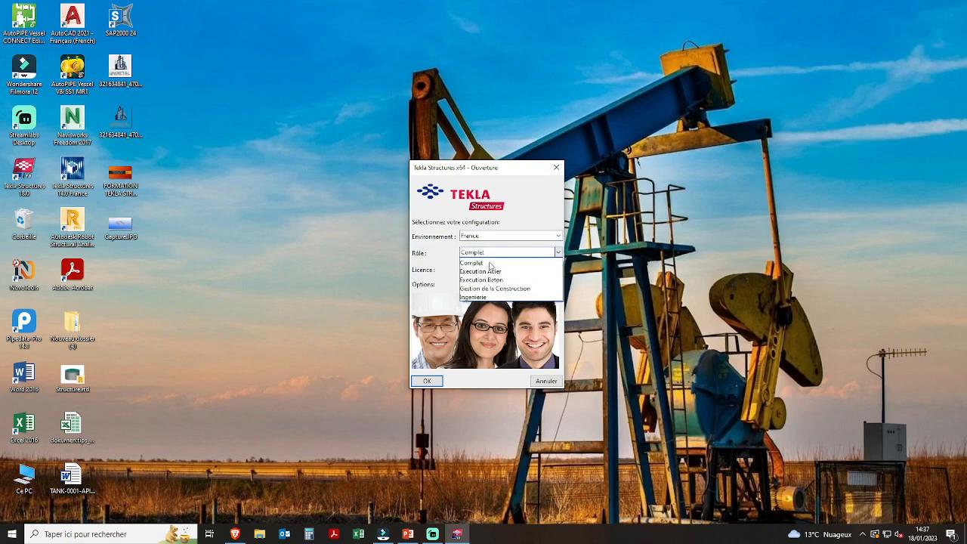
click(489, 262)
click(504, 269)
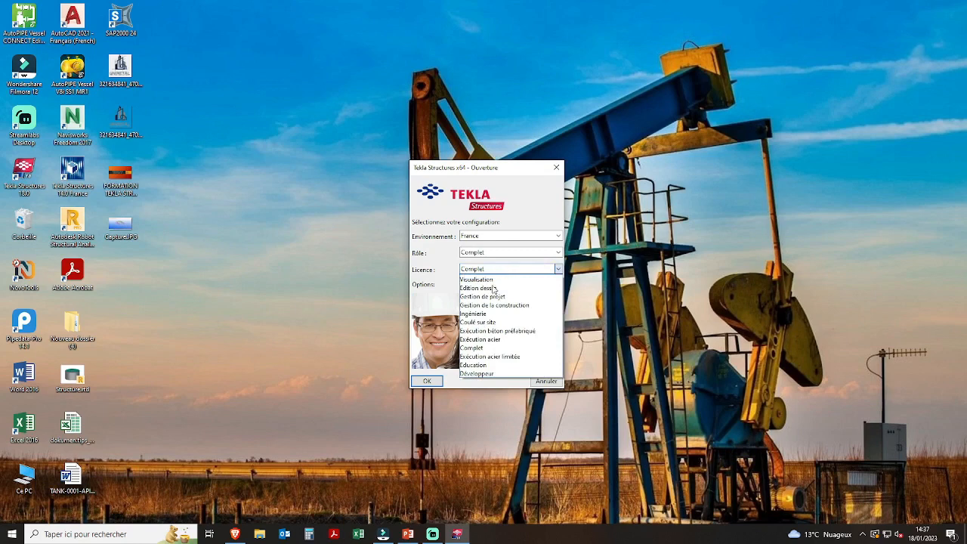
click(471, 348)
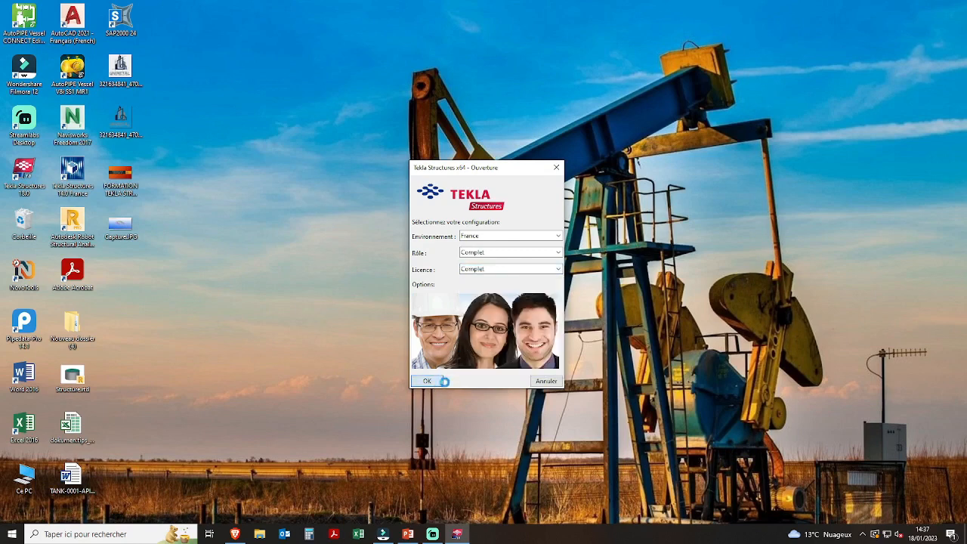
click(440, 381)
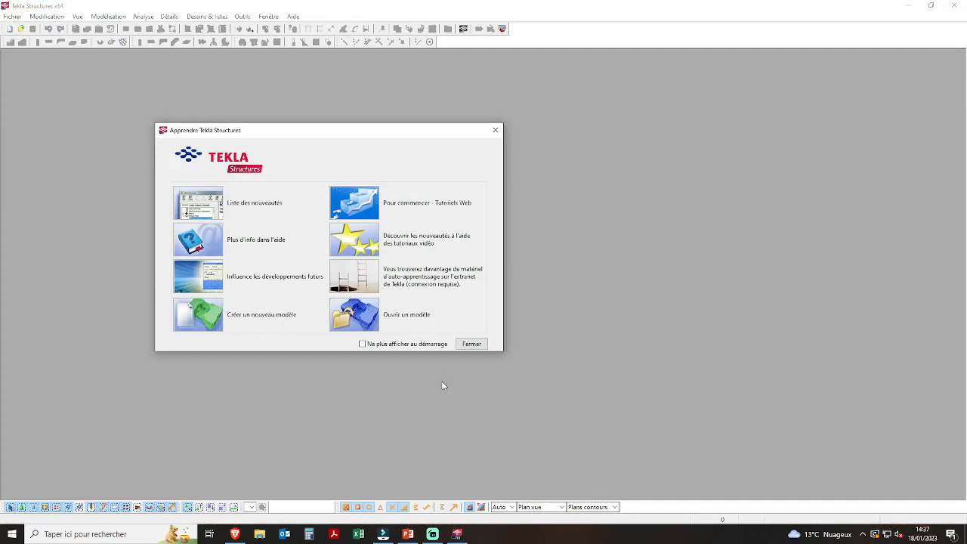
- Begin a new model and choose the TeklaStructuresModels folder on drive C as its save location
click(209, 323)
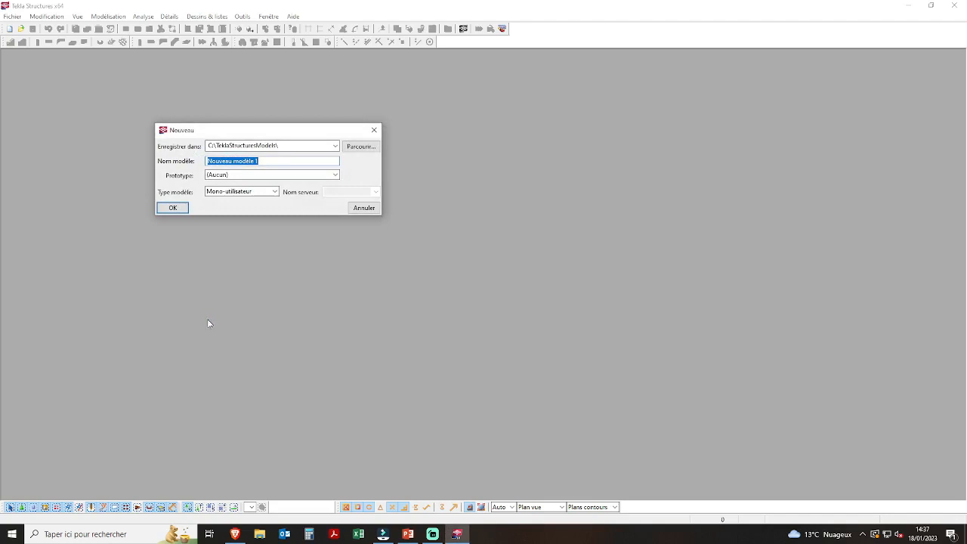
click(361, 146)
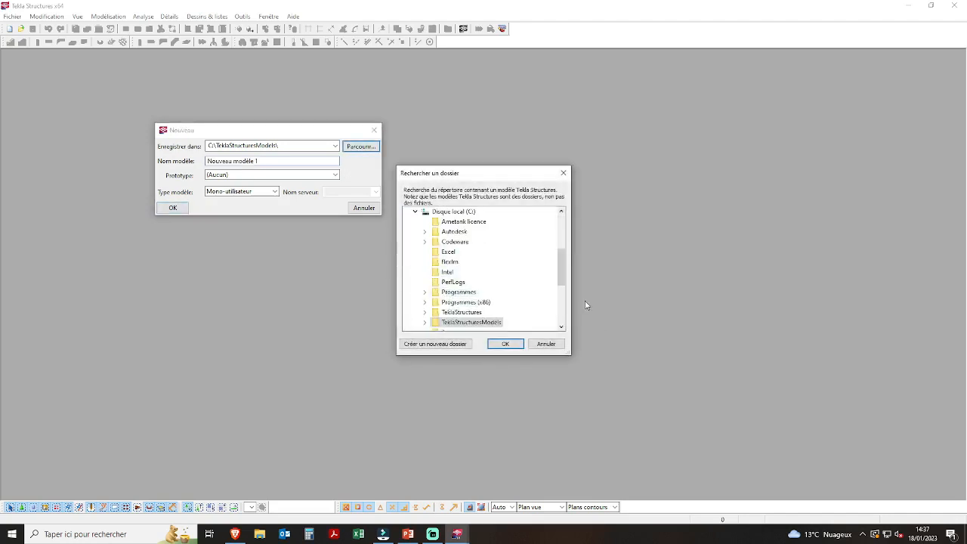
click(487, 322)
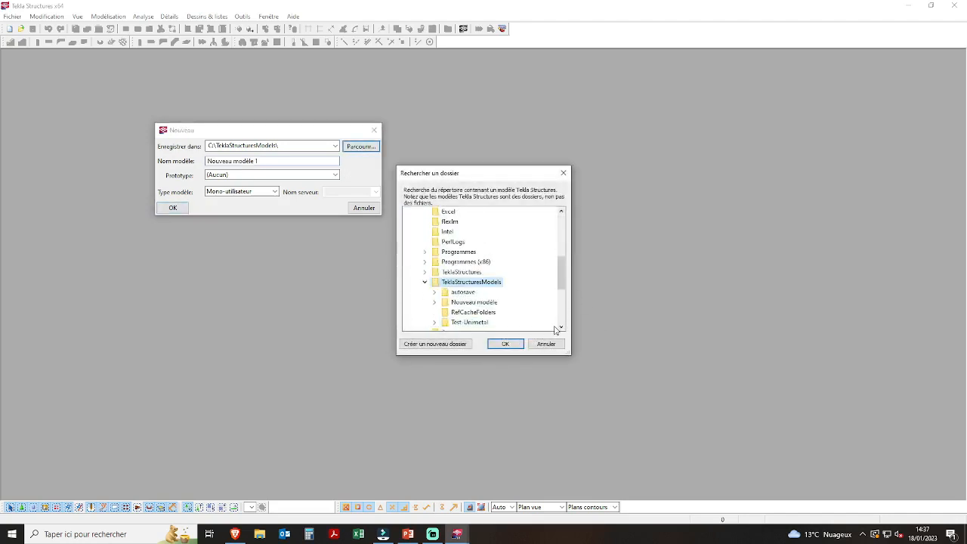
click(506, 343)
- Name the new model Unimetal test
drag(261, 161, 205, 161)
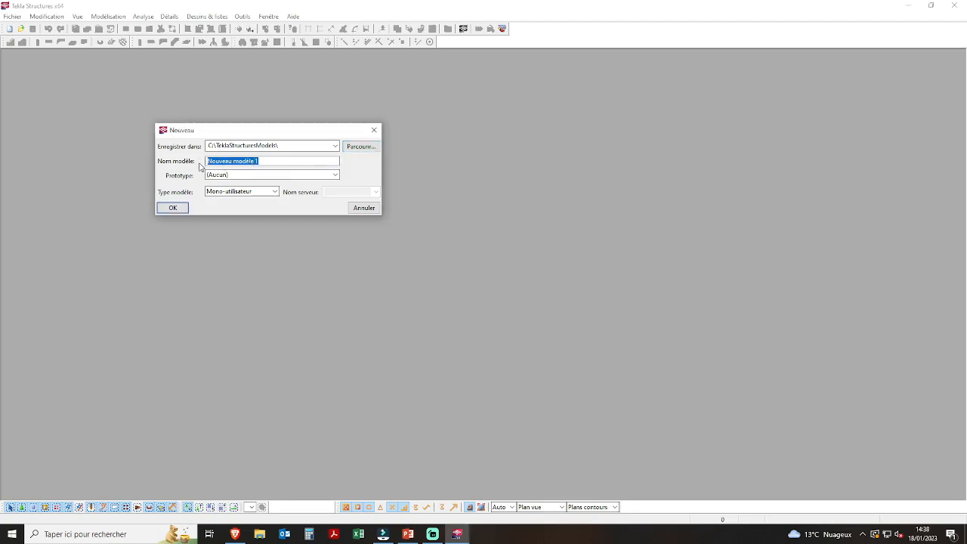
text(U)
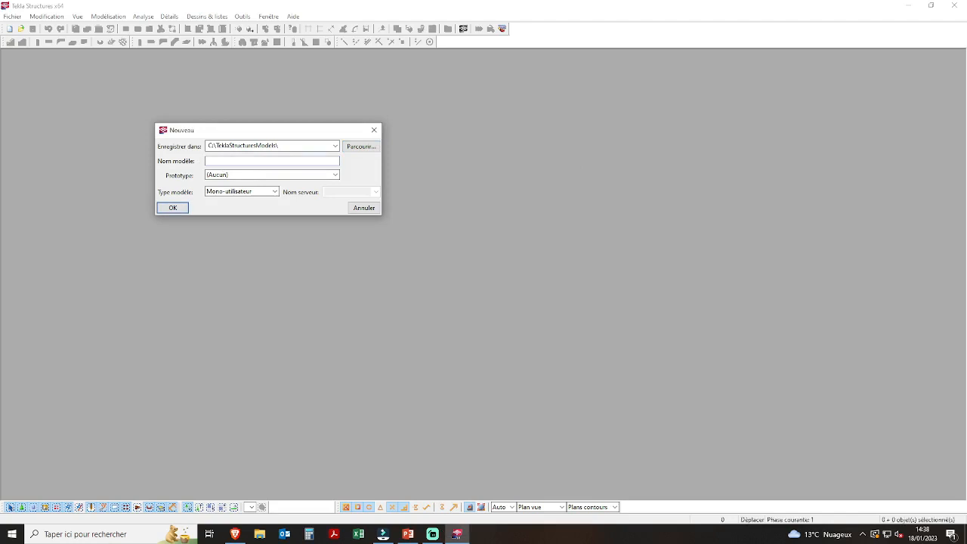
text(nimet)
text(al test)
- Create the model with no prototype (Aucun) and the Mono-utilisateur model type
click(210, 176)
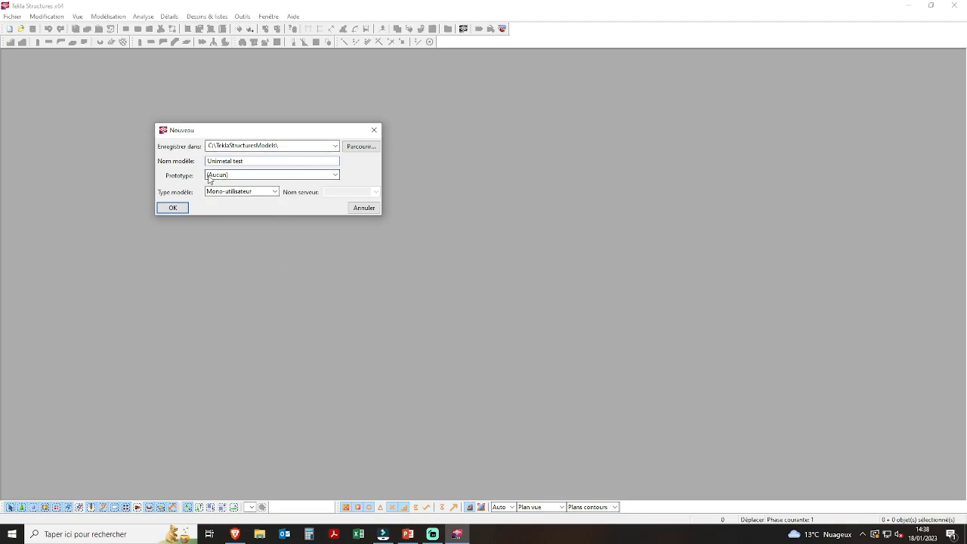
click(290, 177)
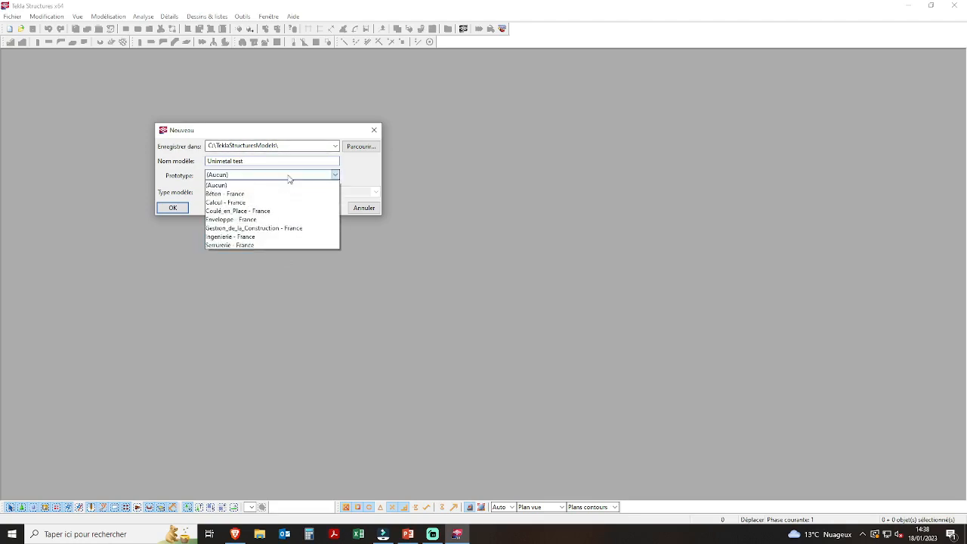
click(225, 186)
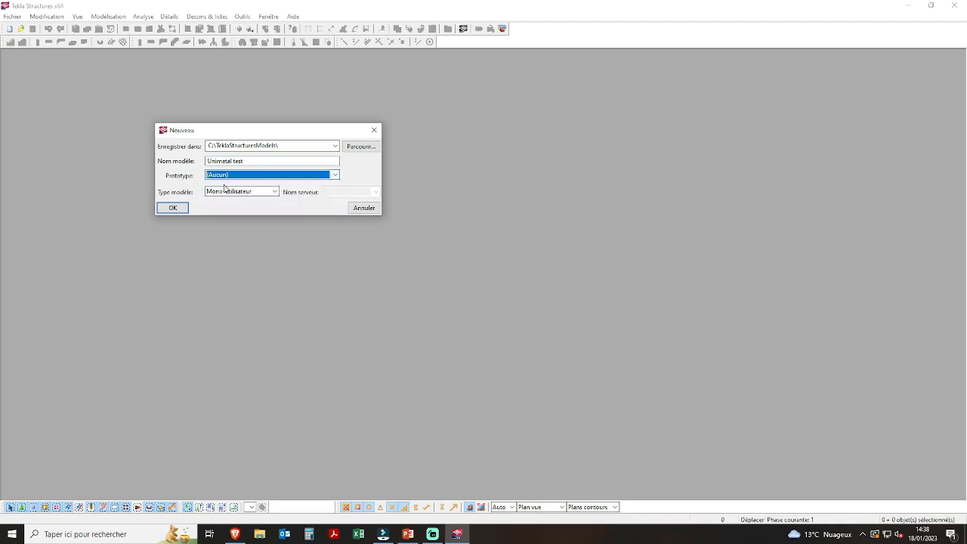
click(273, 193)
click(246, 212)
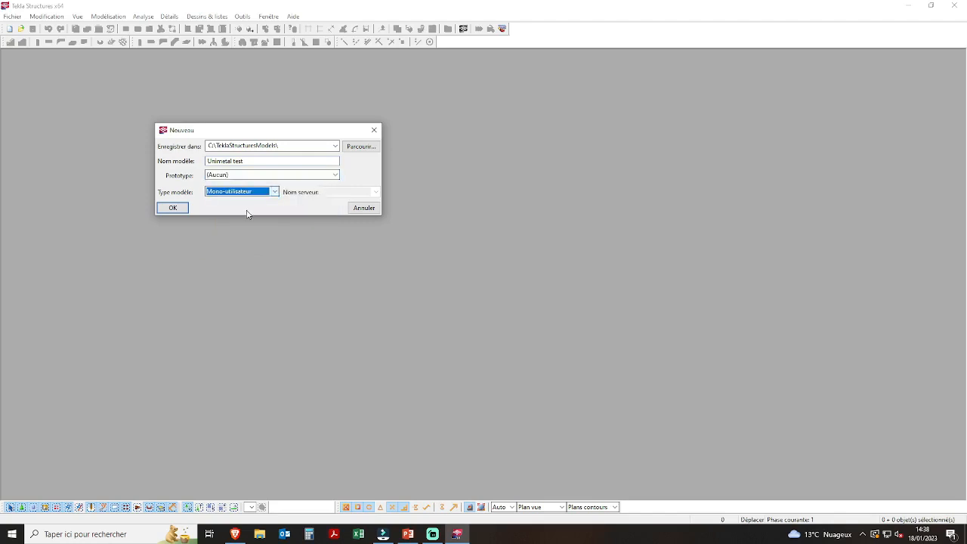
click(172, 208)
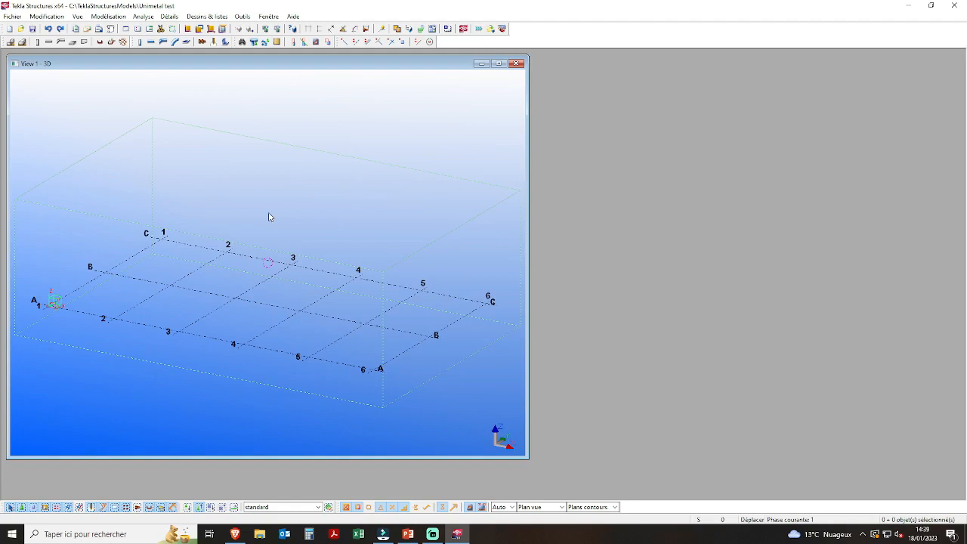
- Fill in the project properties with number 001, name Form tekla and constructor Unimetal
click(293, 309)
click(12, 16)
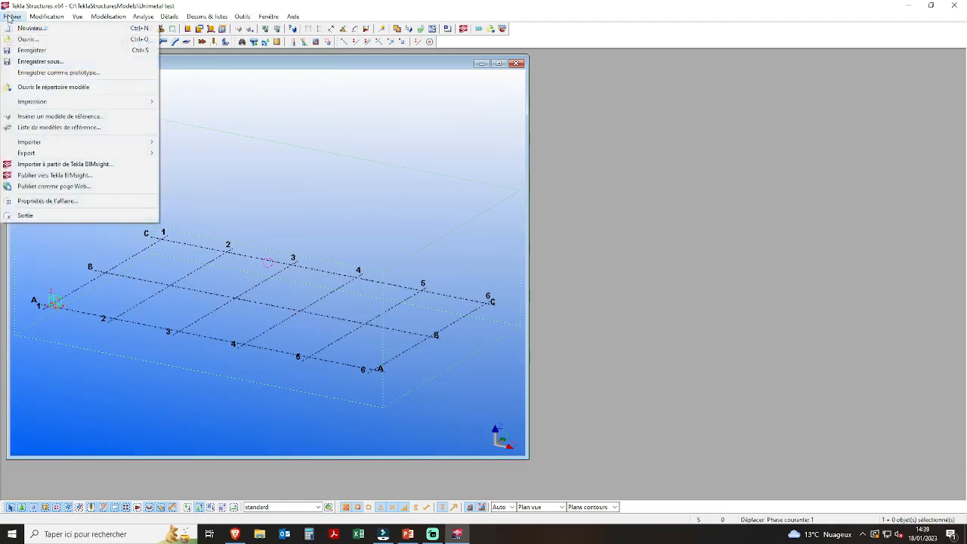
click(45, 201)
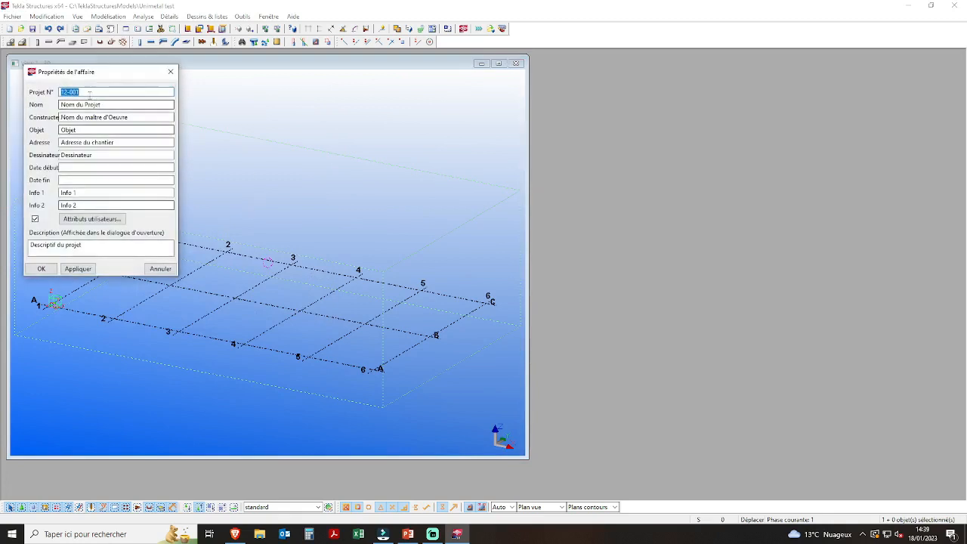
text(001)
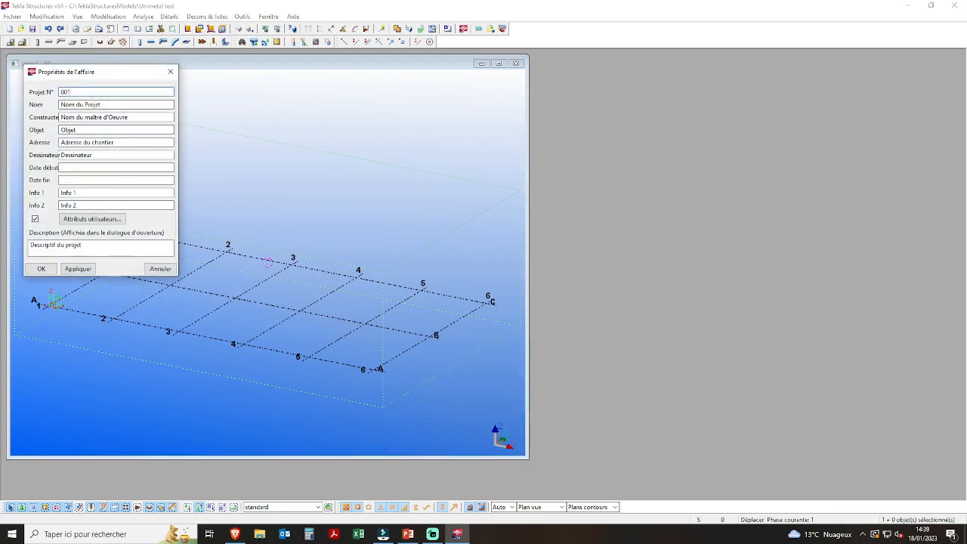
drag(117, 104, 55, 106)
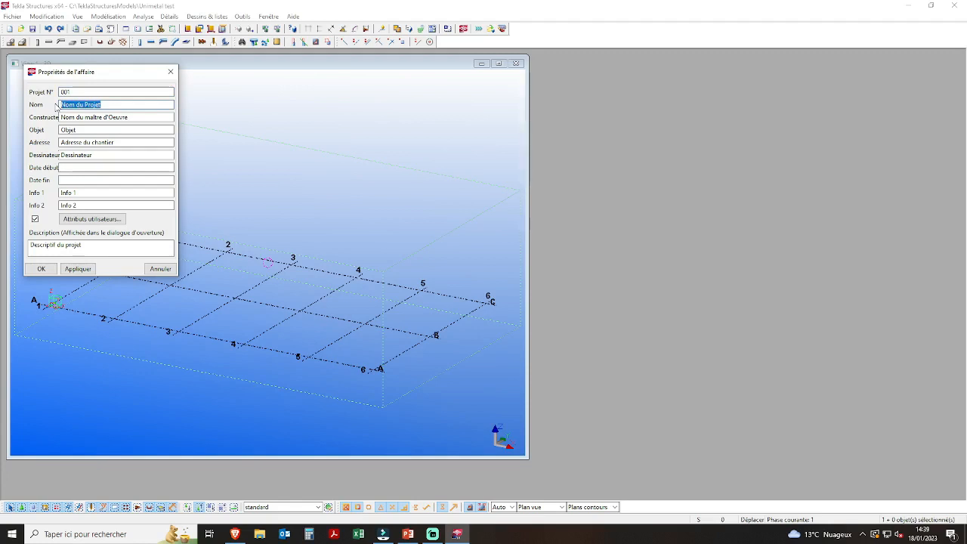
text(Form tekla)
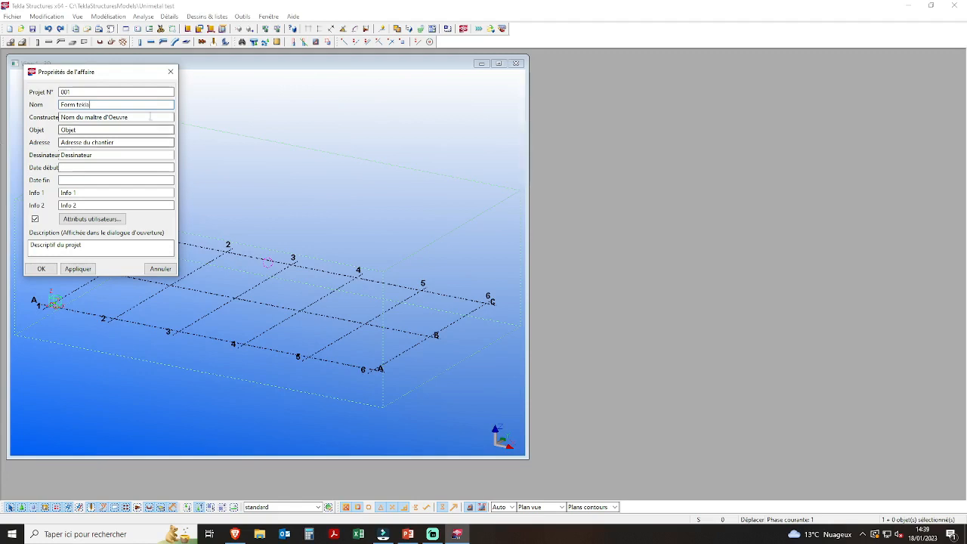
key(Tab)
text(U)
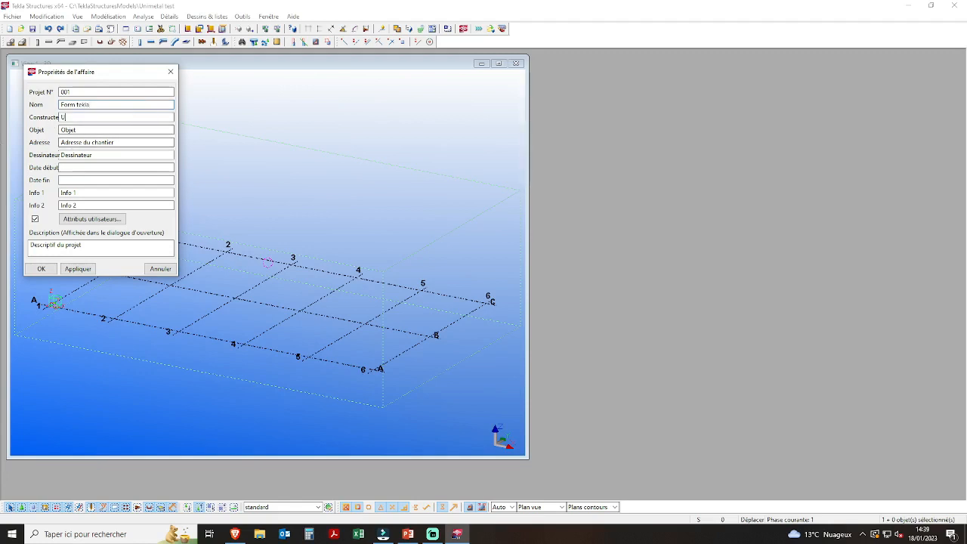
text(nimetal)
click(41, 268)
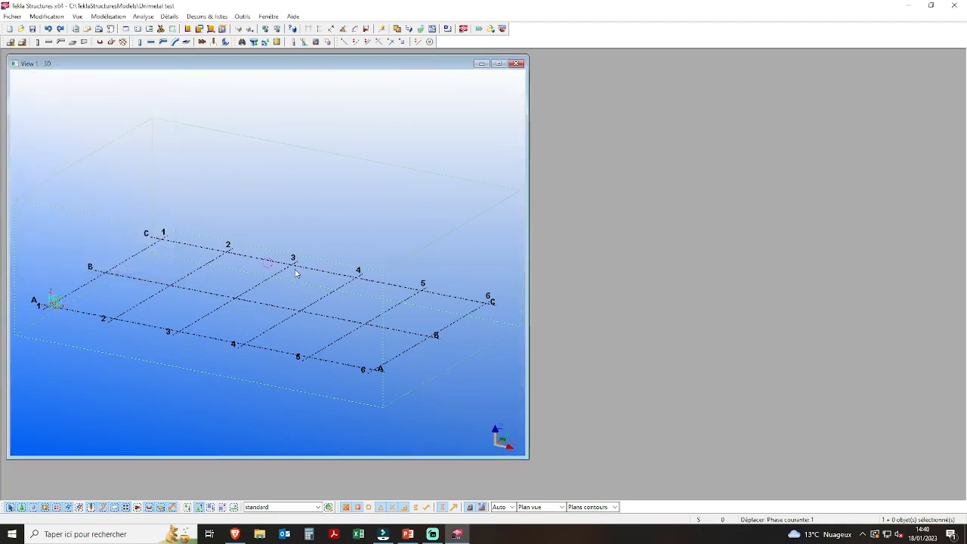
- Edit the grid's spacing, setting the X coordinates to 0.00 5*5000 and the Y coordinates to 0.00 2*7500
double_click(310, 314)
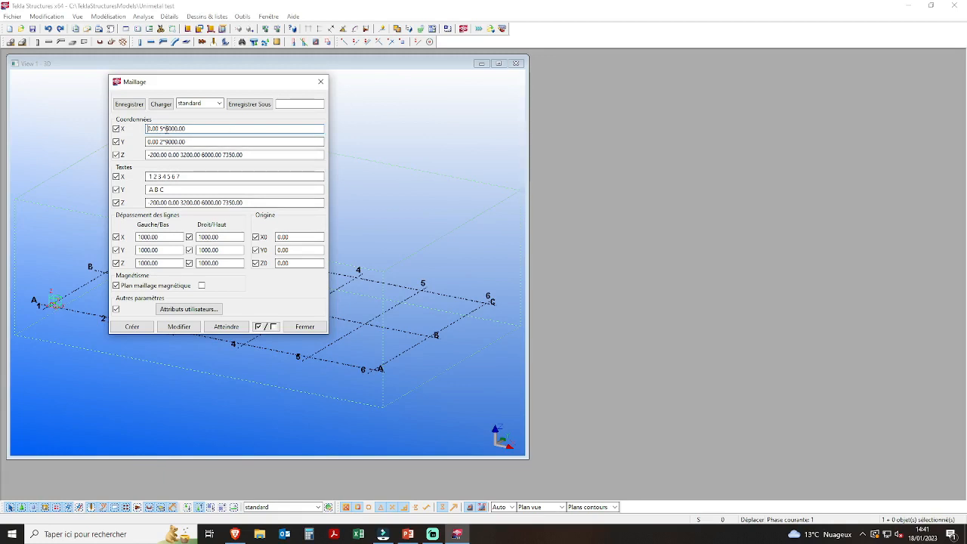
drag(166, 128, 194, 130)
text(5000)
click(188, 141)
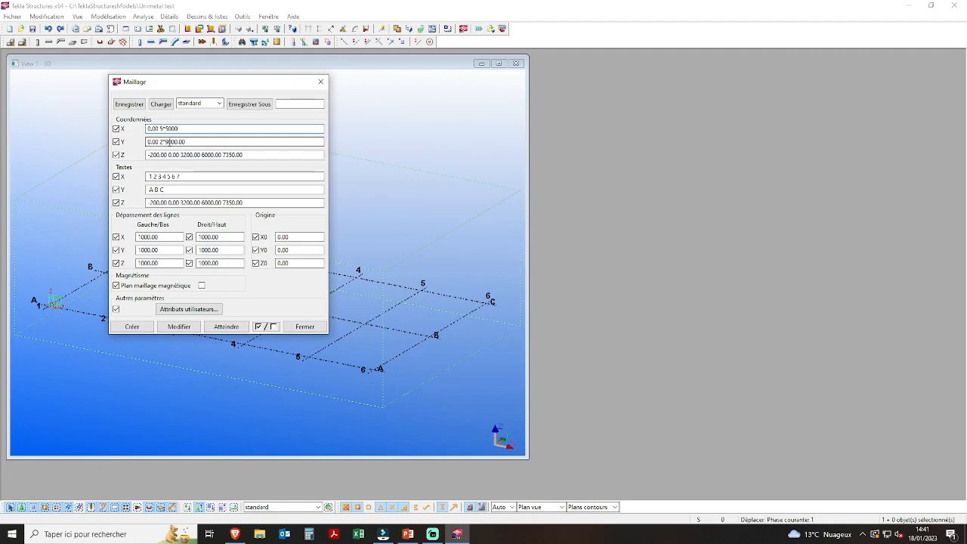
drag(167, 141, 195, 141)
text(7)
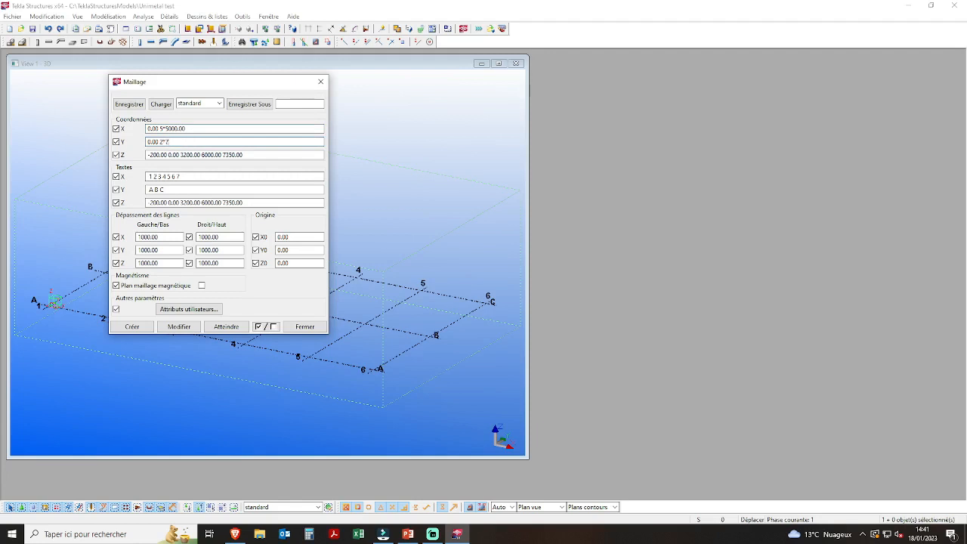
text(500)
- Set the grid's Z coordinates to 0, 5000 and 6350
drag(265, 155, 136, 154)
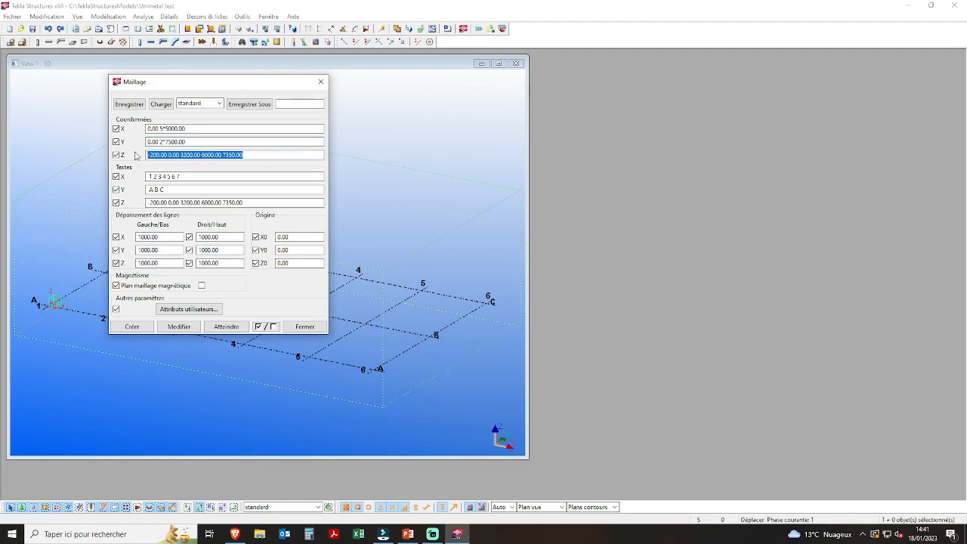
text(0)
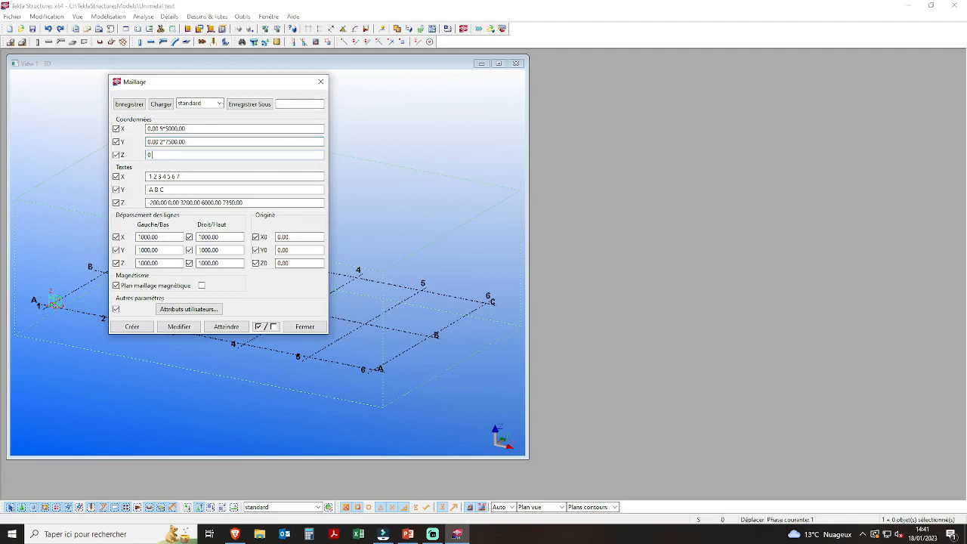
text( 400)
text(0)
key(BackSpace)
key(BackSpace)
key(BackSpace)
key(BackSpace)
key(BackSpace)
text(5000)
text( 6350)
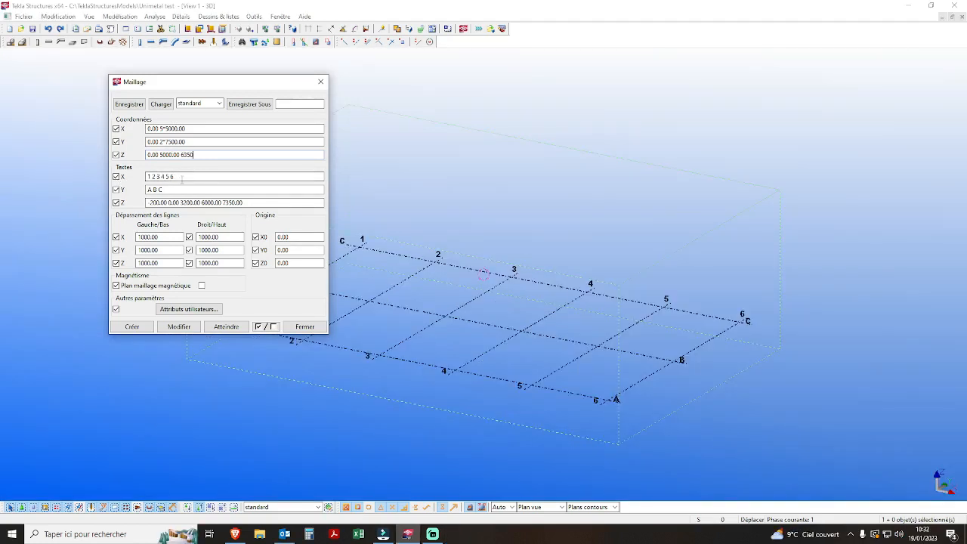
- Set the grid's X labels to 1 2 3 4 5 6 and its Y labels to A B C
drag(174, 177, 131, 181)
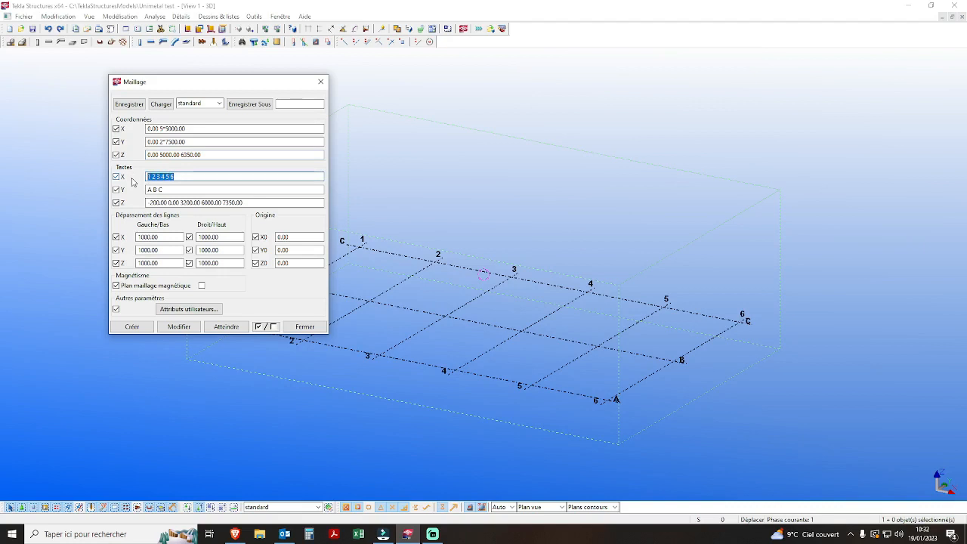
text(1 2 3 4 5)
key(Tab)
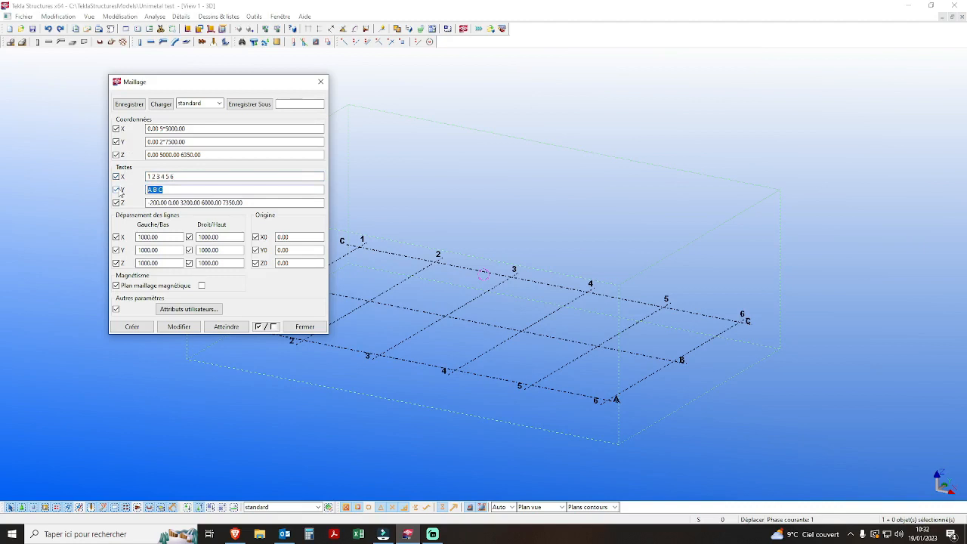
text(A B C)
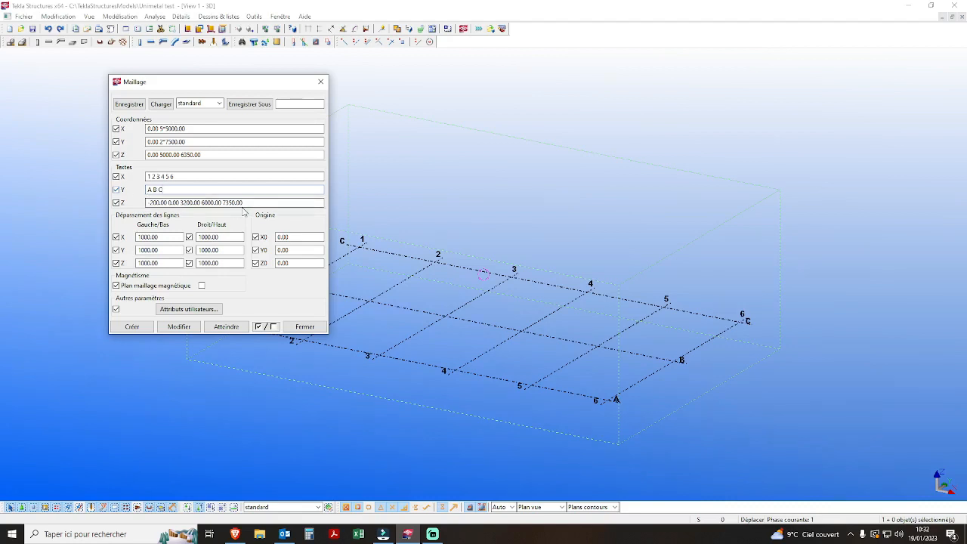
- Replace the grid's Z labels with a copy of the Z coordinates, 0.00 5000.00 6350.00
drag(302, 202, 128, 207)
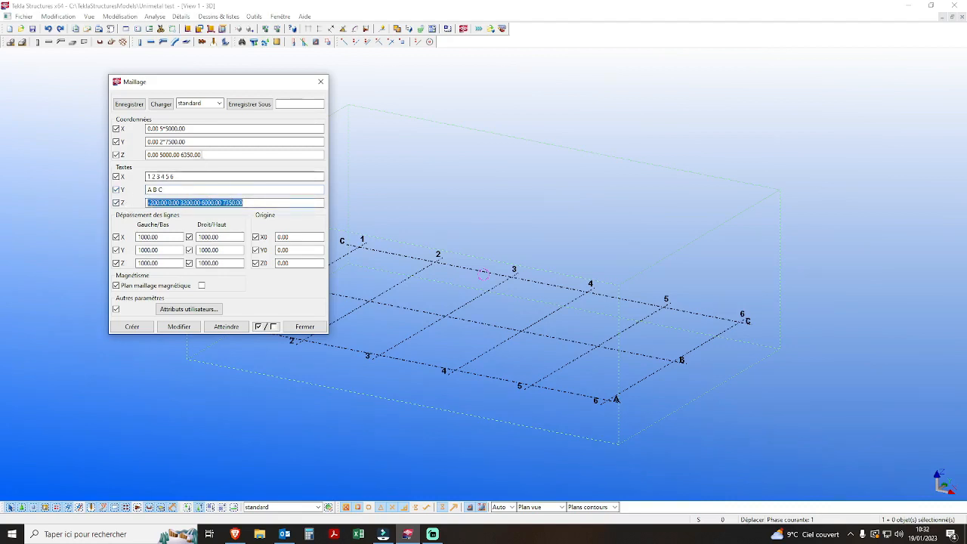
drag(249, 154, 140, 156)
key(ctrl+c)
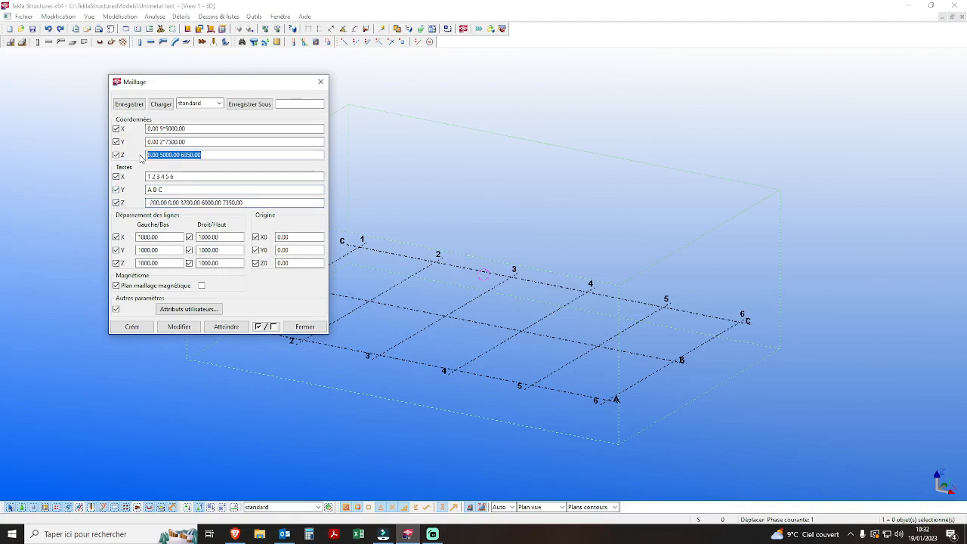
drag(253, 202, 145, 203)
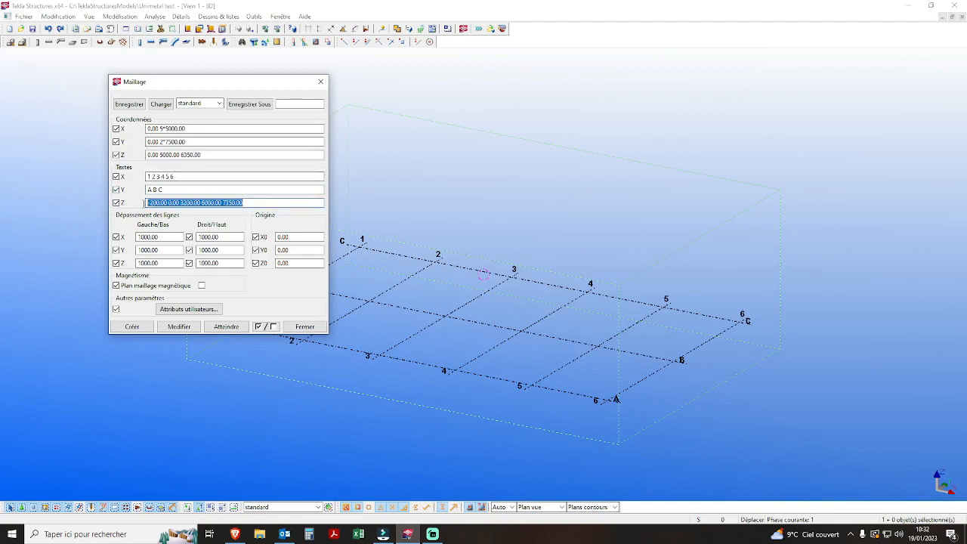
key(ctrl+v)
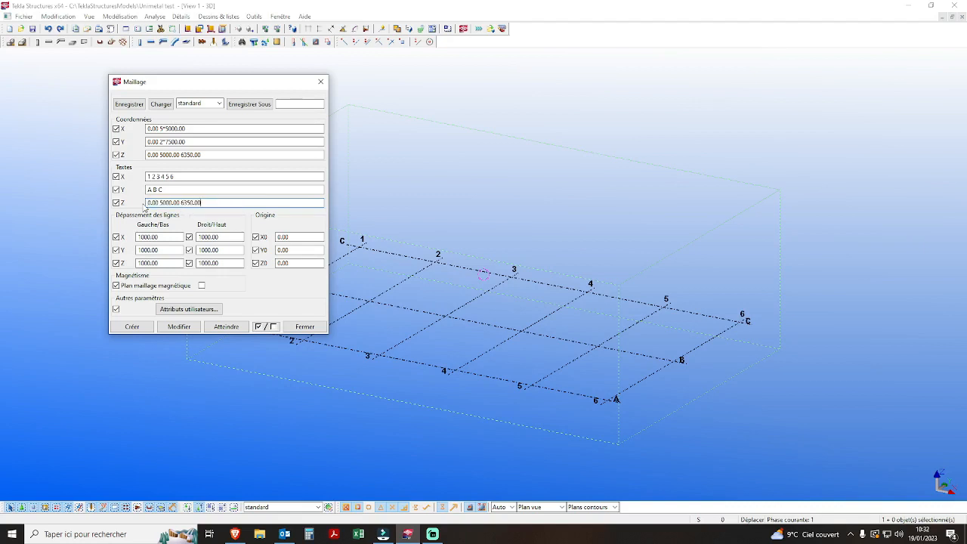
- Prefix each of the three elevations in the grid's Z labels with EL+
click(147, 203)
text(EL+)
drag(158, 202, 147, 202)
click(171, 203)
text(EL -)
click(201, 202)
text(EL +)
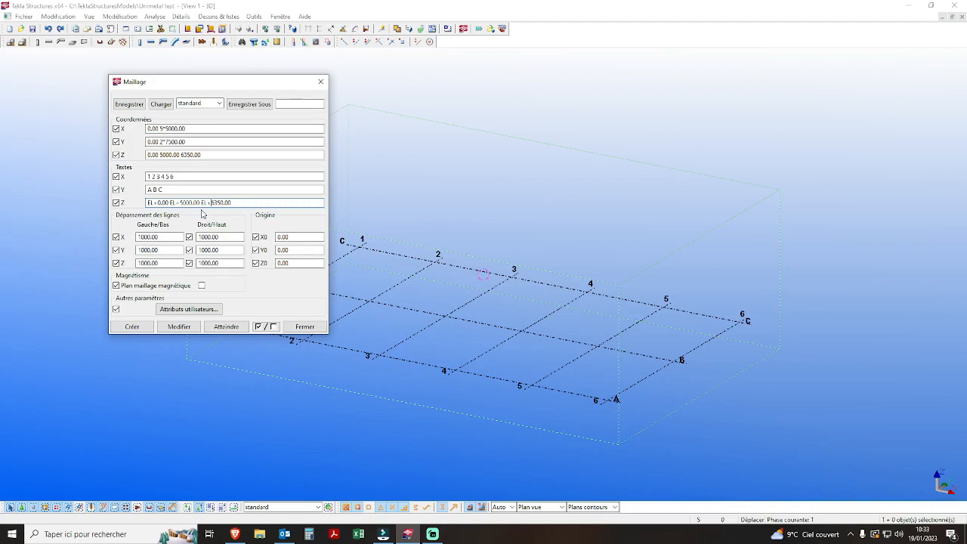
- Apply the edited coordinates and labels to the existing grid and accept the replacement of interactively created grid lines
click(168, 328)
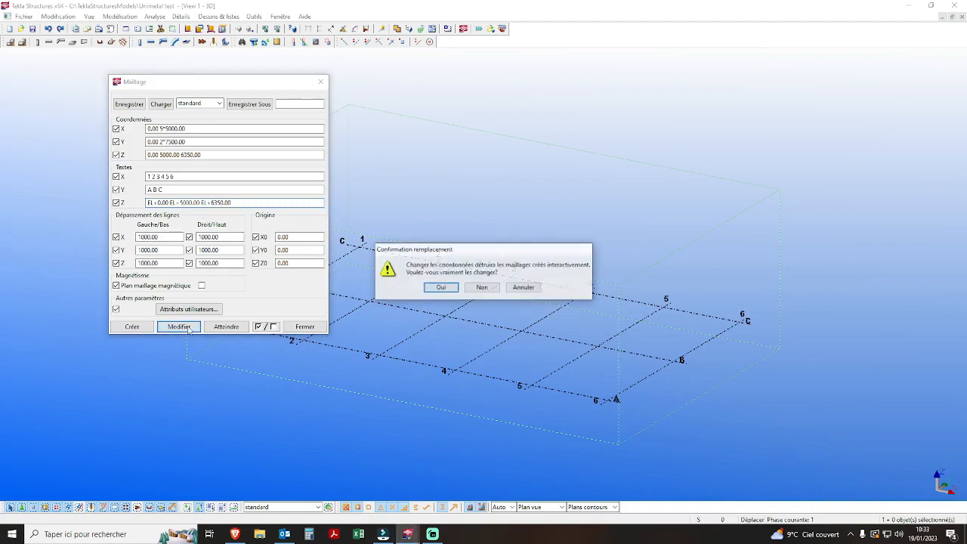
click(441, 287)
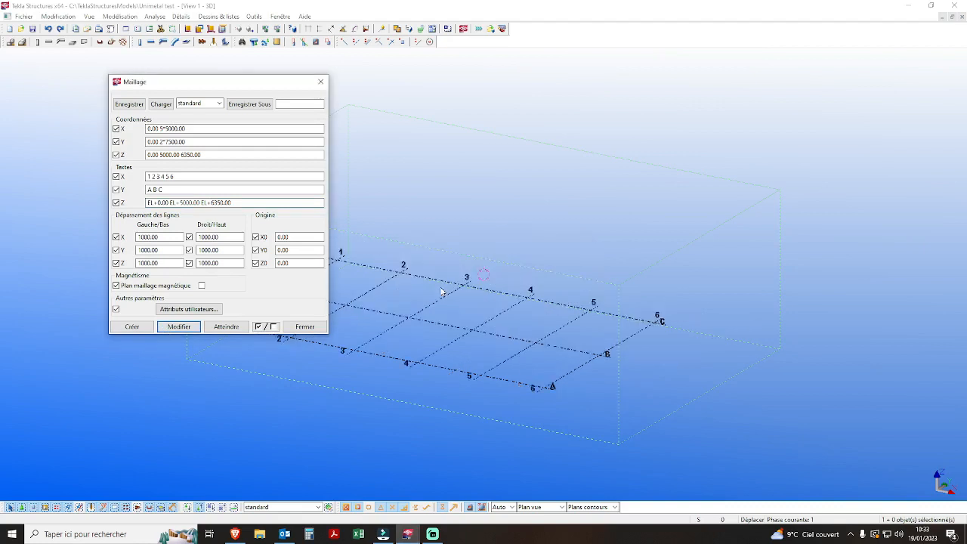
click(304, 326)
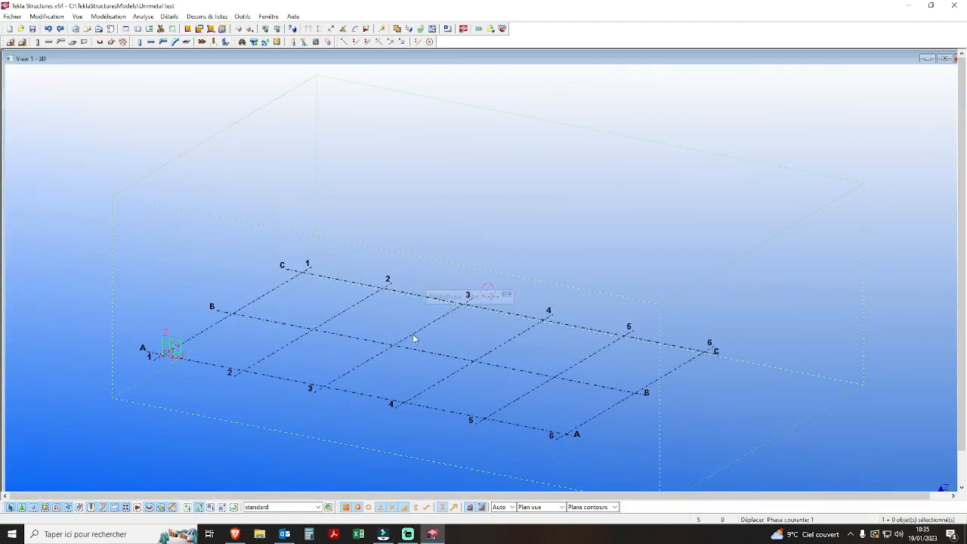
- Create views along all grid lines in the XY, ZY and XZ planes, using the prefixes Niv., File and File
right_click(412, 334)
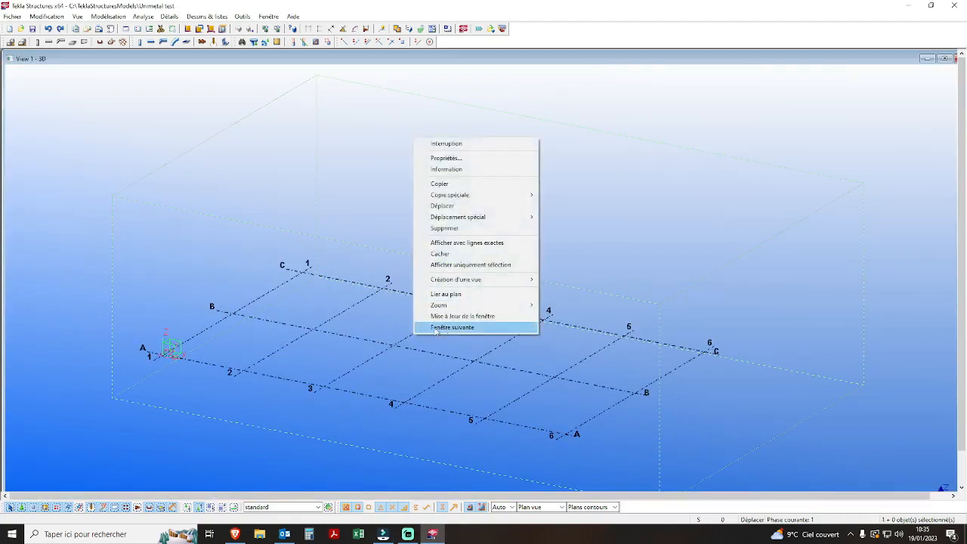
mouse_move(496, 281)
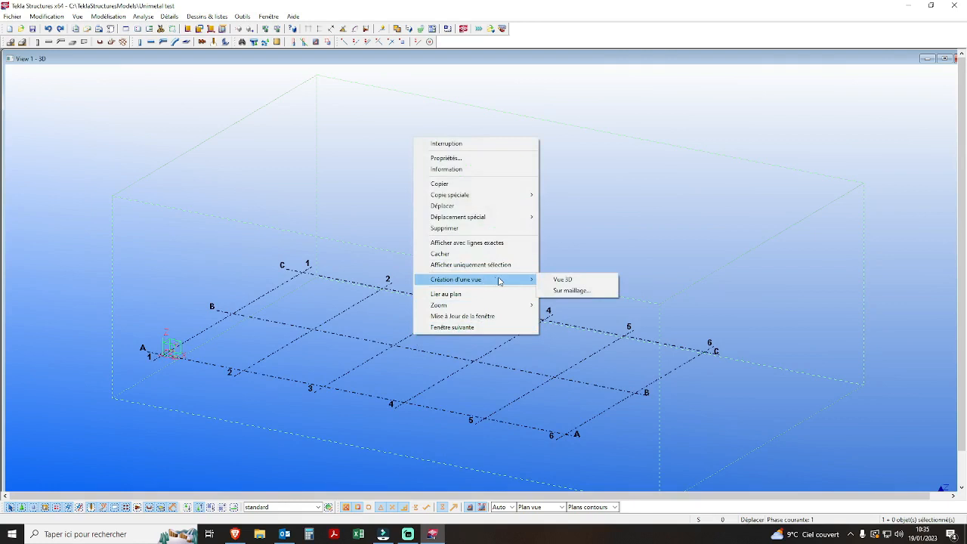
click(570, 292)
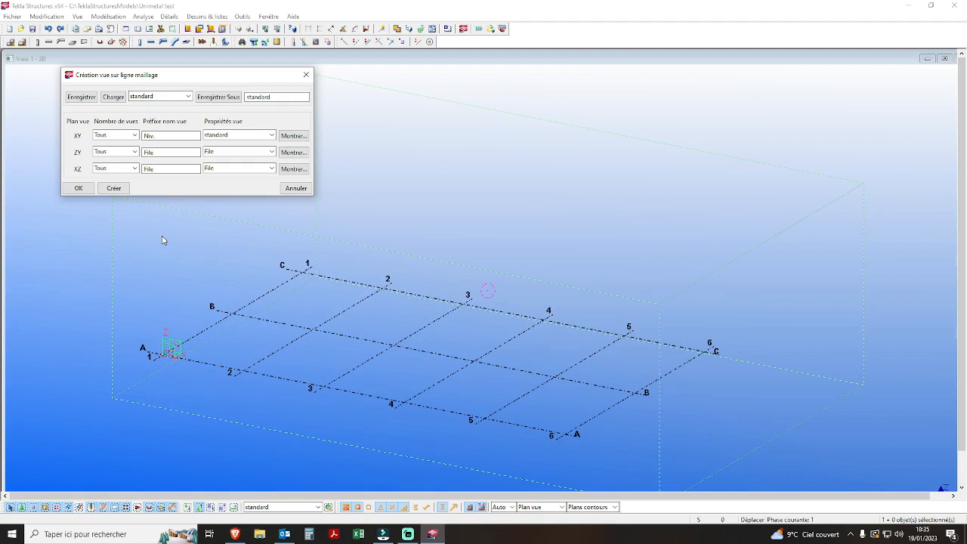
click(113, 188)
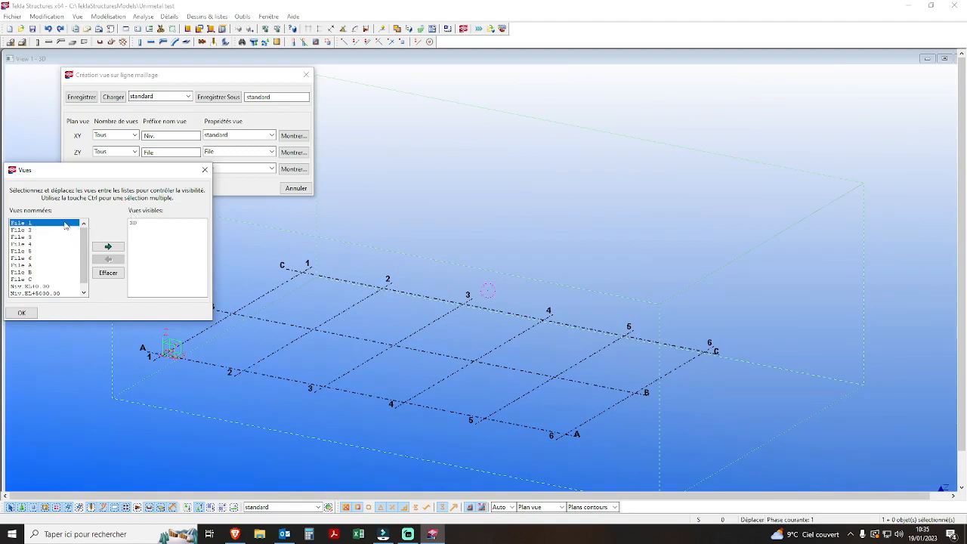
- Display the File 1 view in a maximized window and check its view properties
click(108, 247)
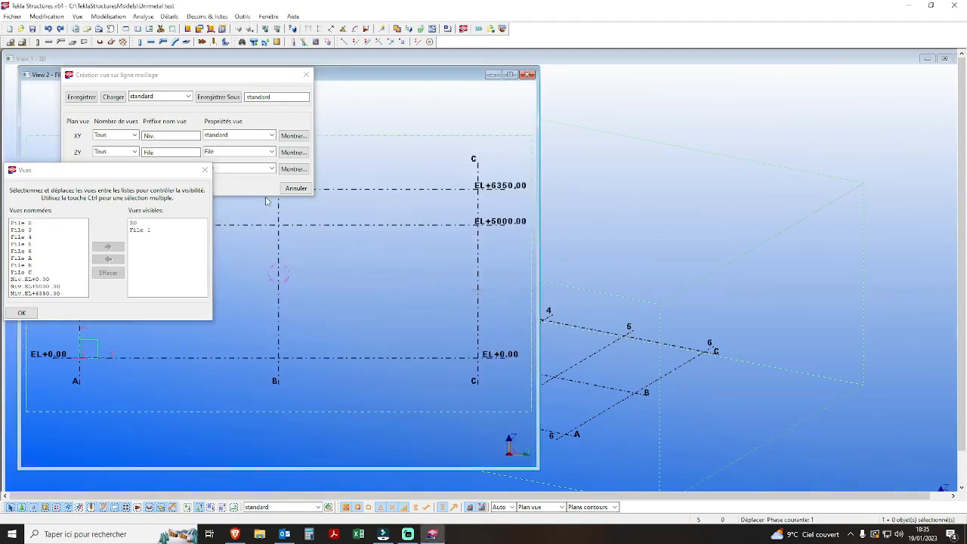
click(204, 169)
click(306, 74)
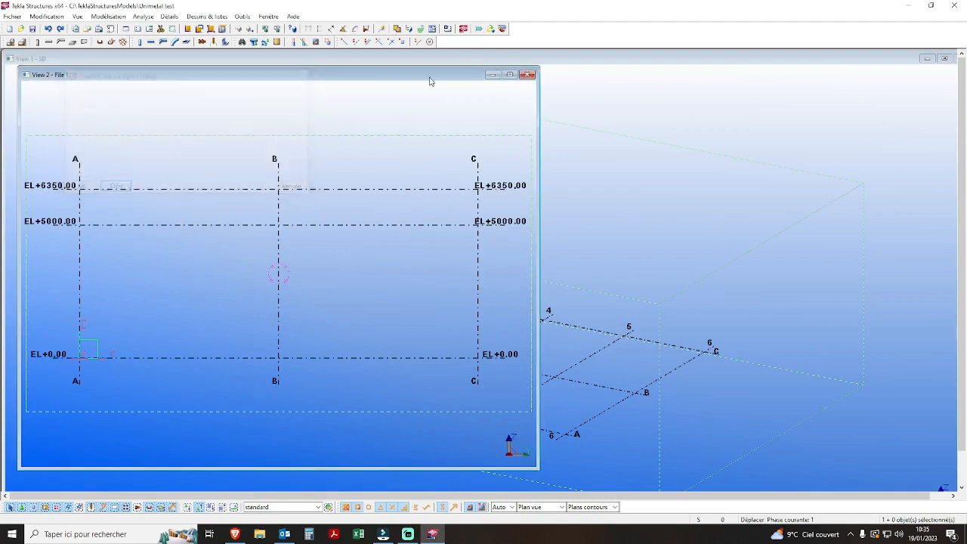
click(510, 75)
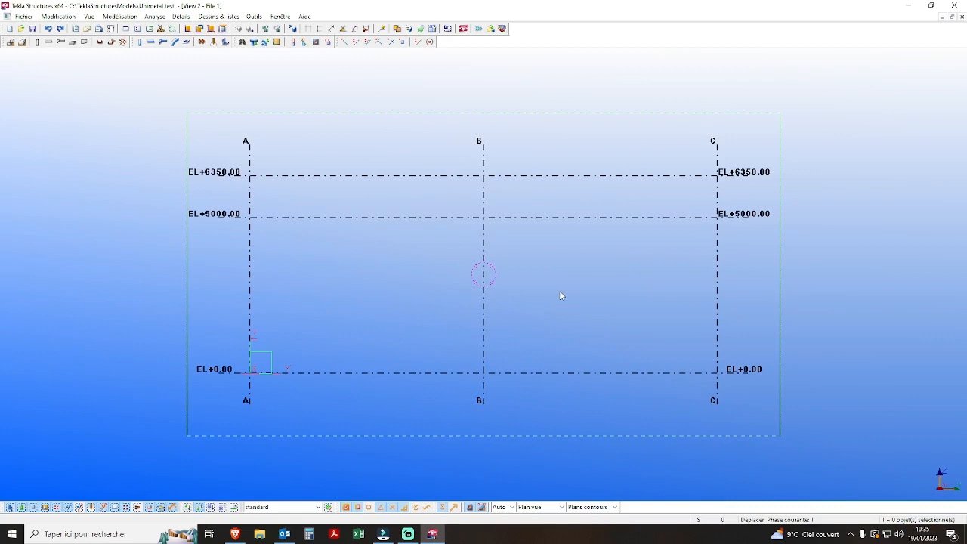
double_click(559, 296)
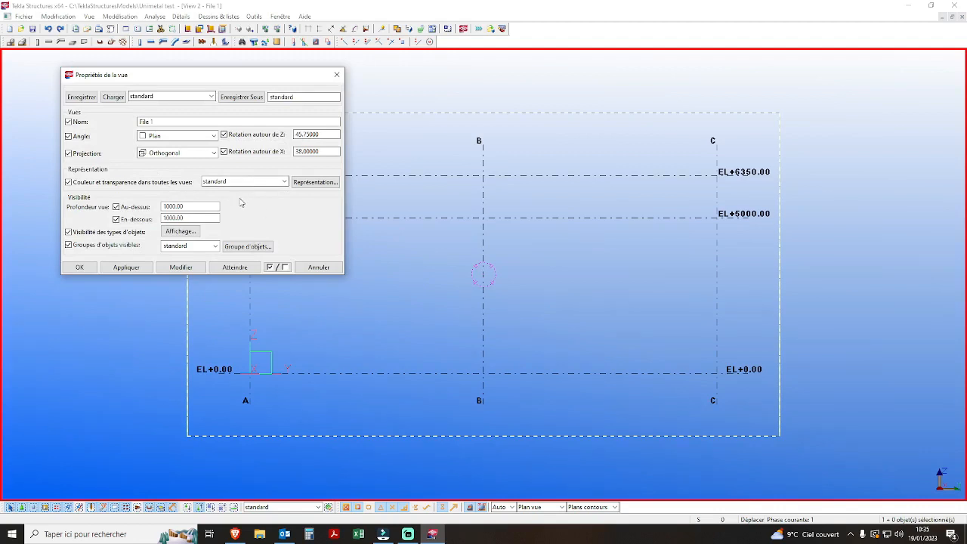
click(315, 267)
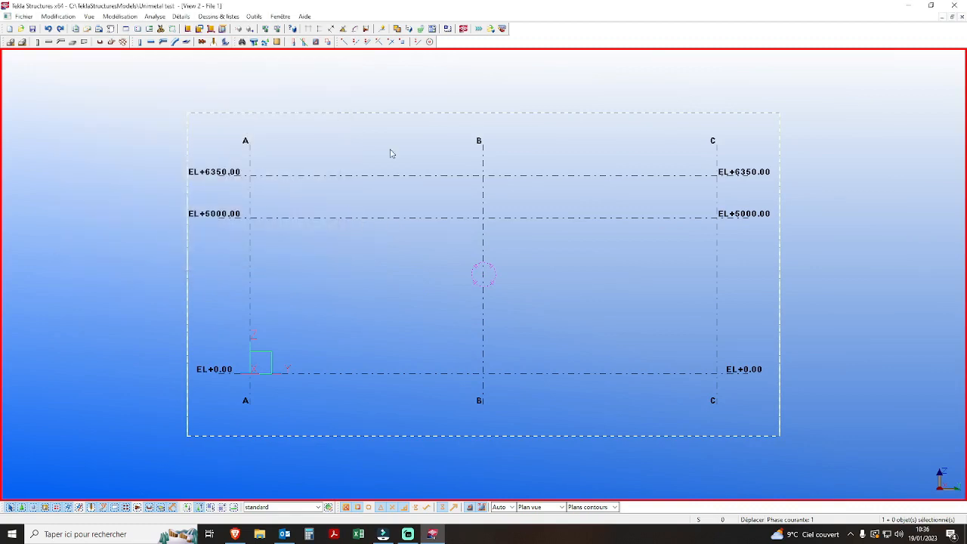
- Set the advanced model view option XS_ENABLE_WIRE_FRAME to true
click(254, 16)
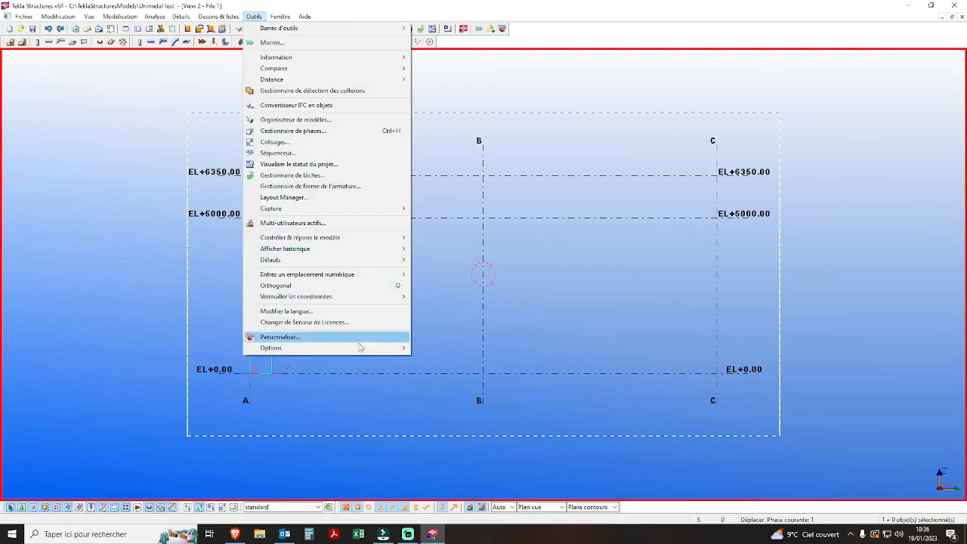
mouse_move(371, 350)
click(443, 359)
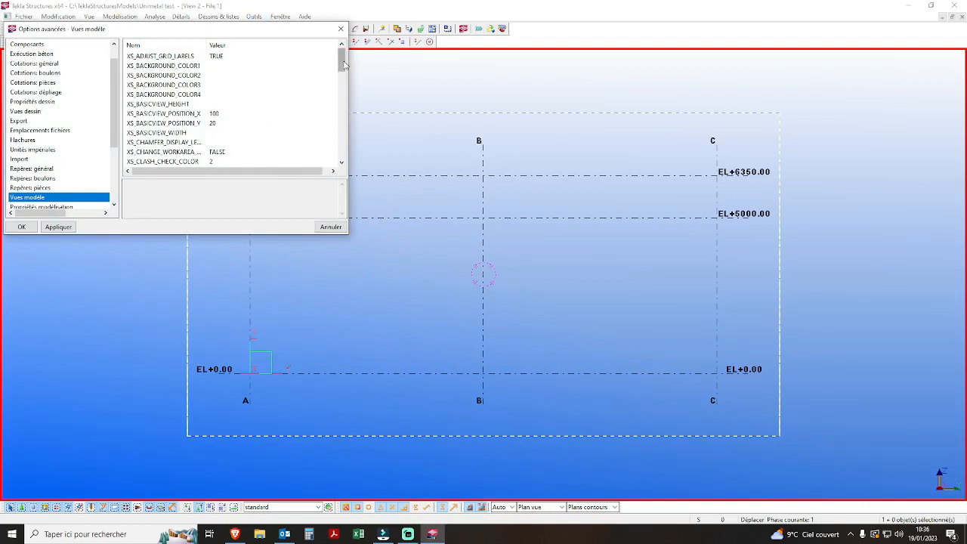
drag(340, 66, 340, 91)
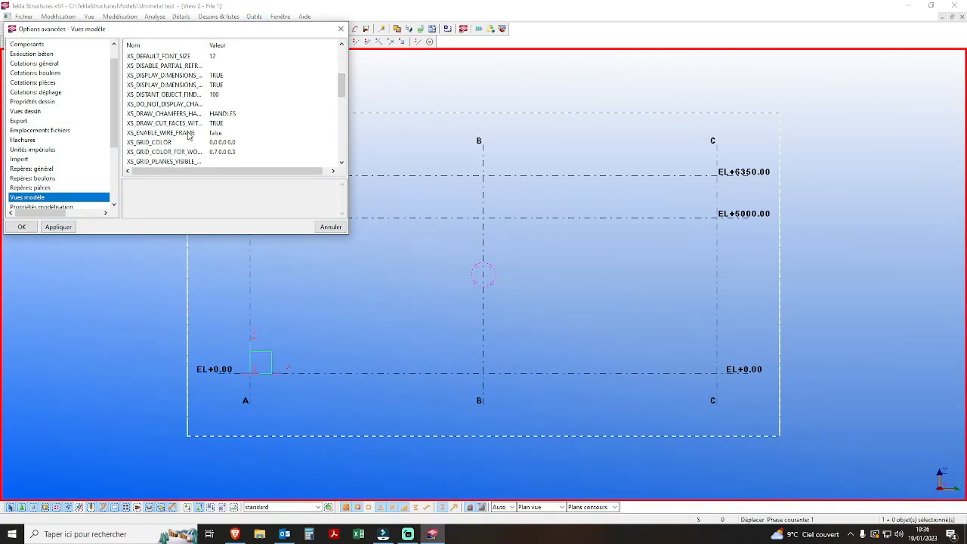
click(227, 134)
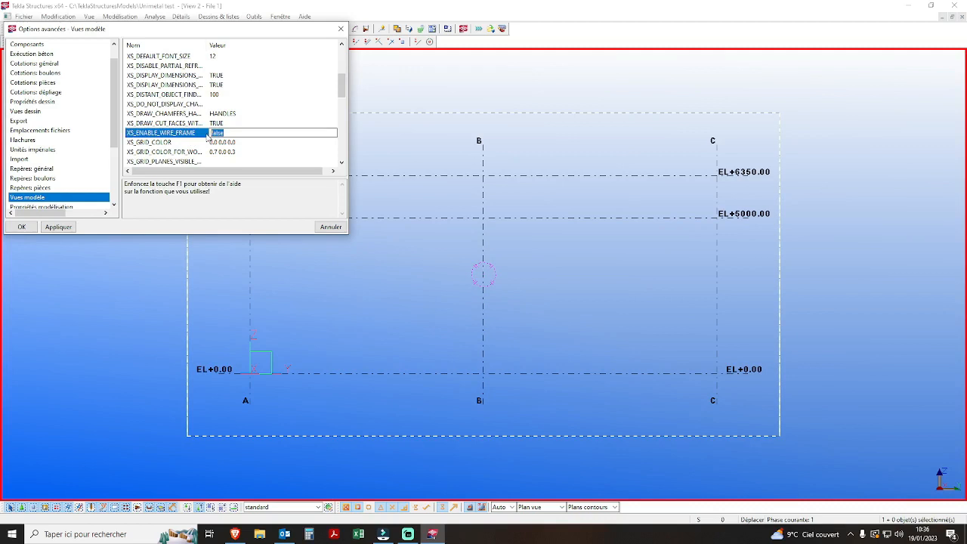
text(true)
click(57, 227)
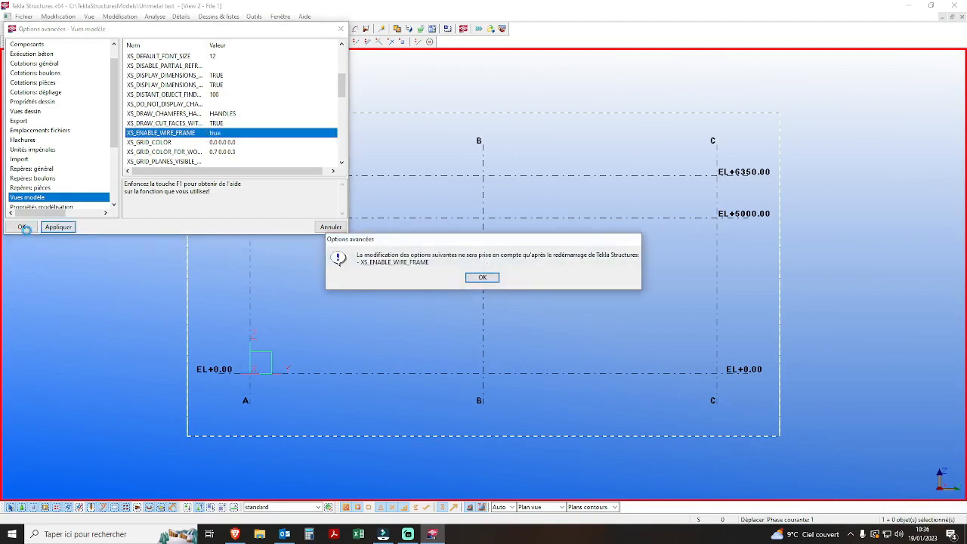
click(482, 277)
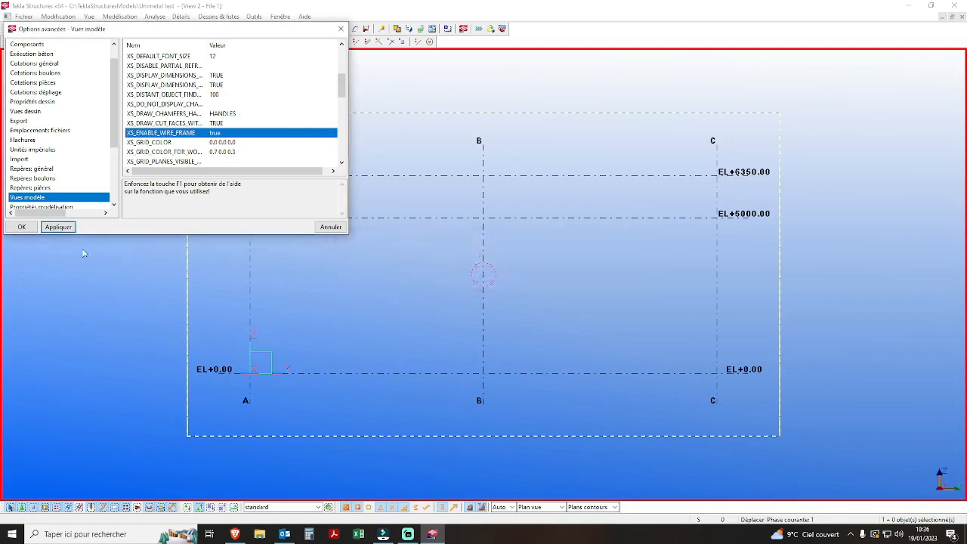
click(22, 227)
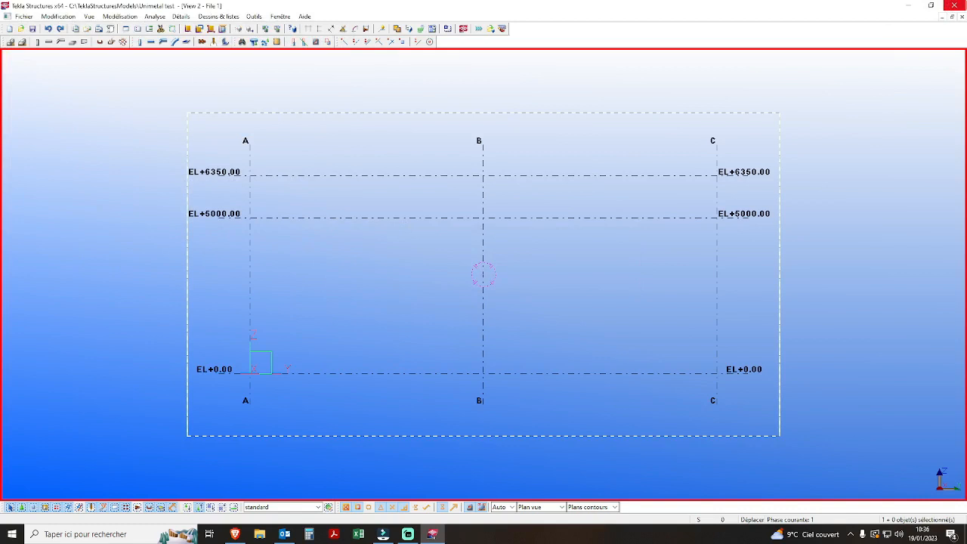
- Restart Tekla Structures with the France environment and the Complet role and licence, and reopen the Unimetal test model
click(953, 5)
click(413, 278)
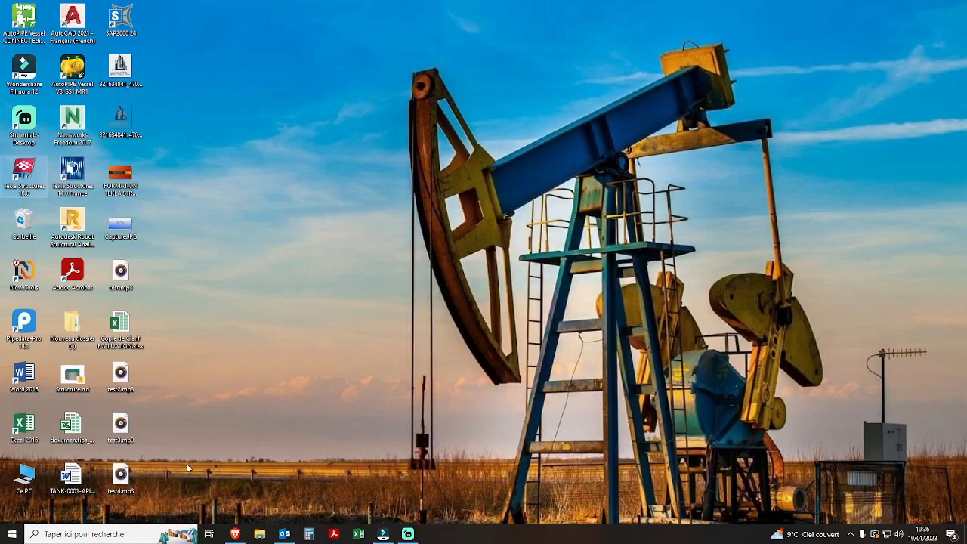
double_click(24, 174)
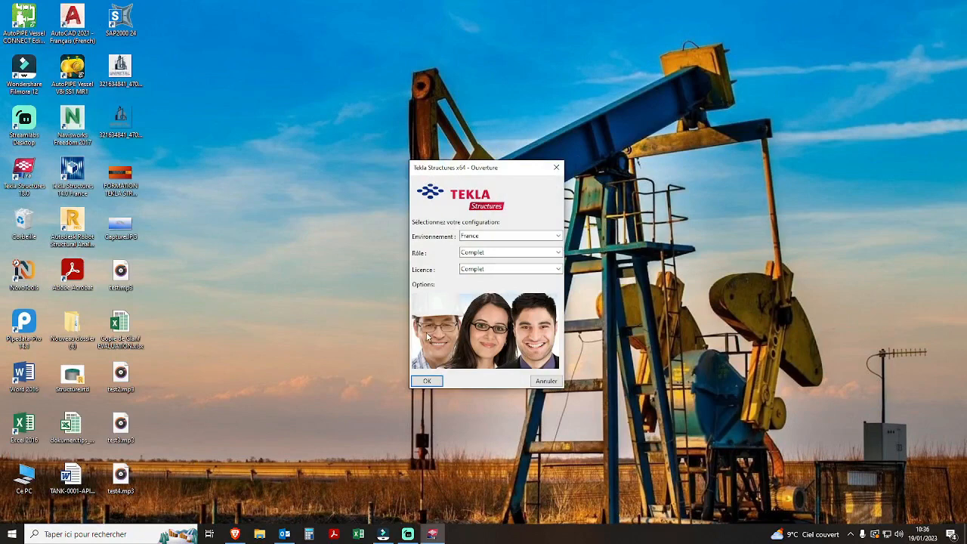
click(426, 381)
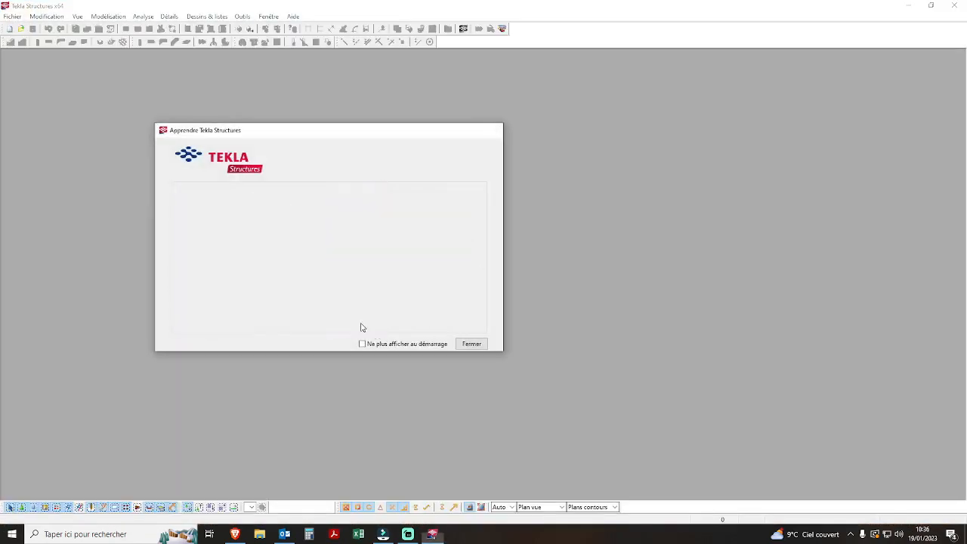
click(364, 328)
click(184, 278)
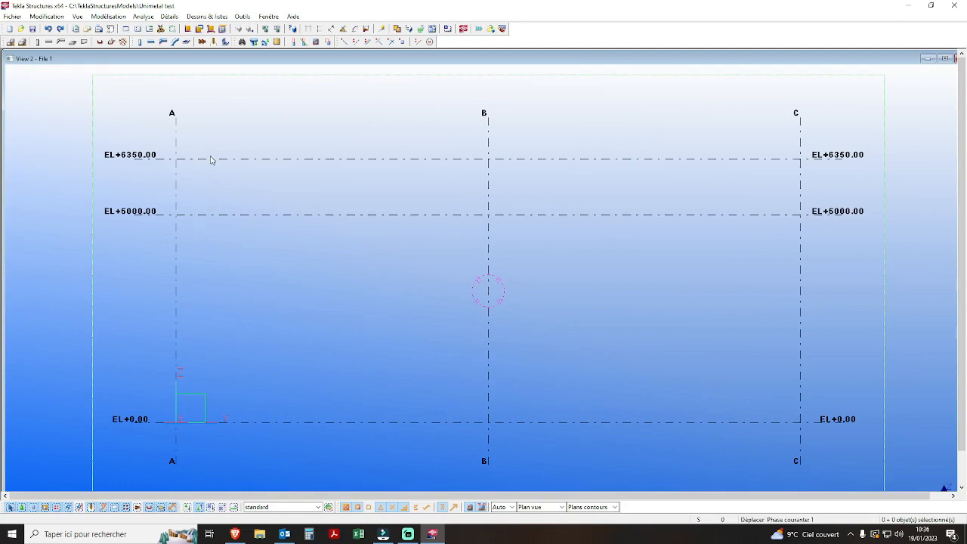
- Change the File 1 view's type to Filaire in its view properties
double_click(364, 314)
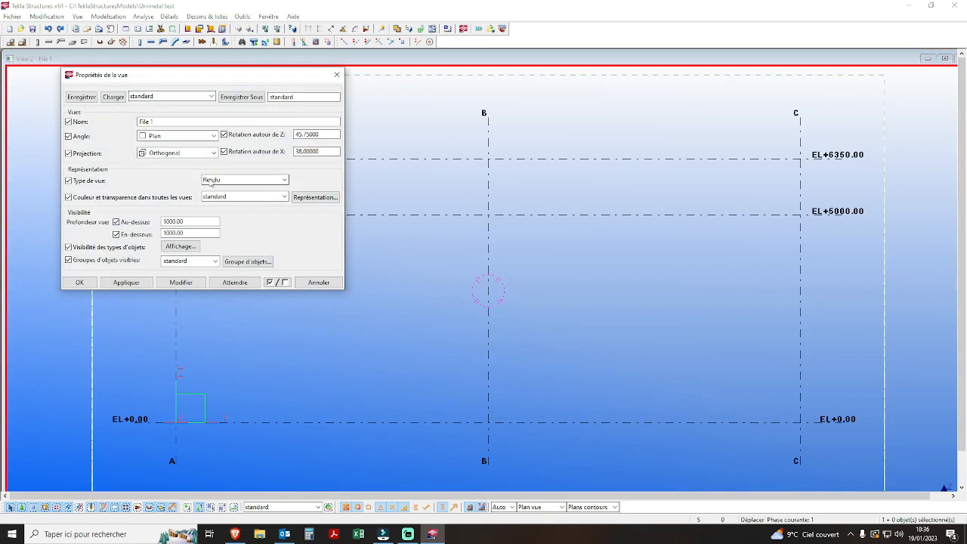
click(246, 181)
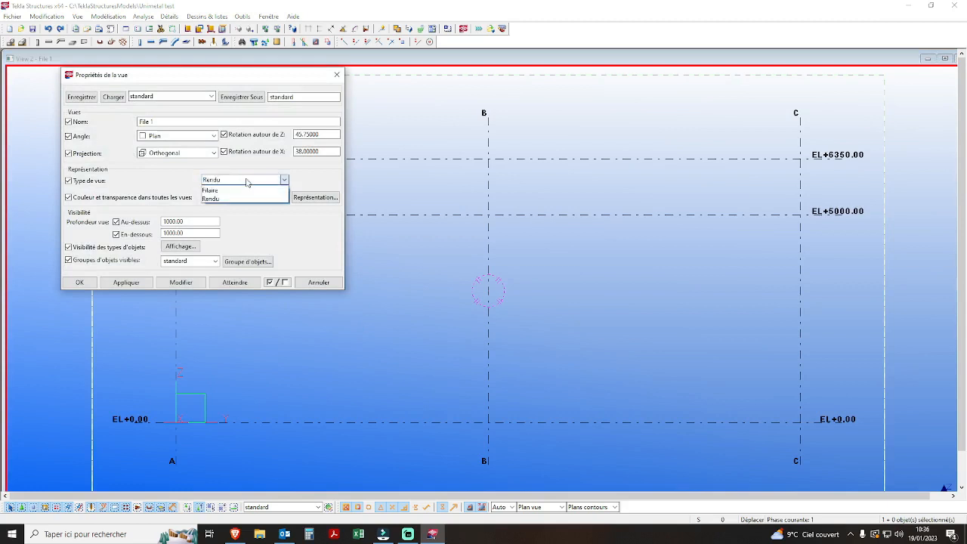
click(227, 191)
click(175, 285)
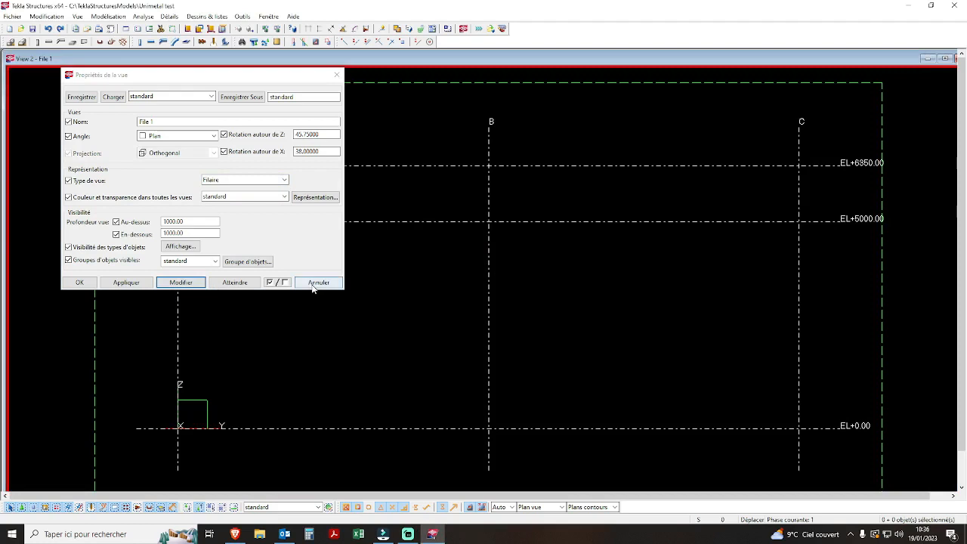
click(126, 281)
click(79, 282)
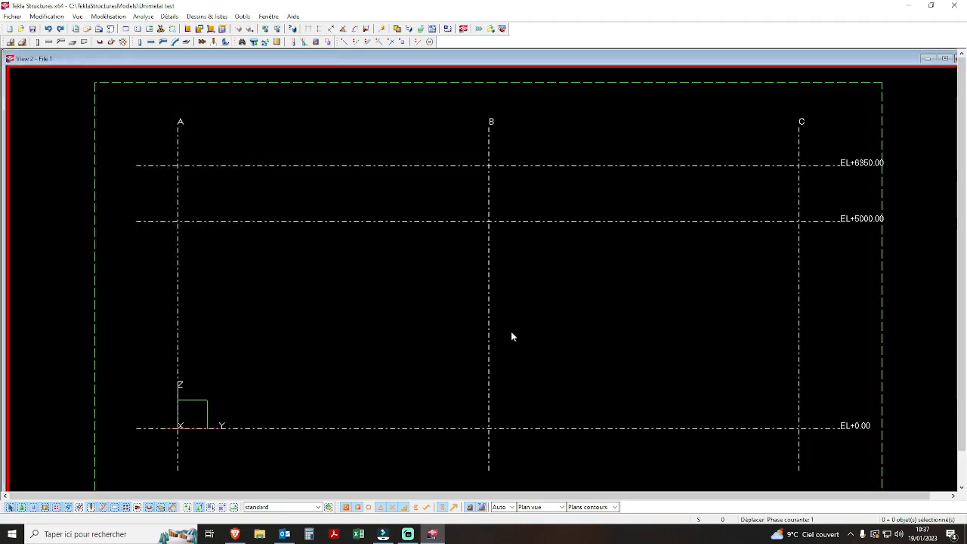